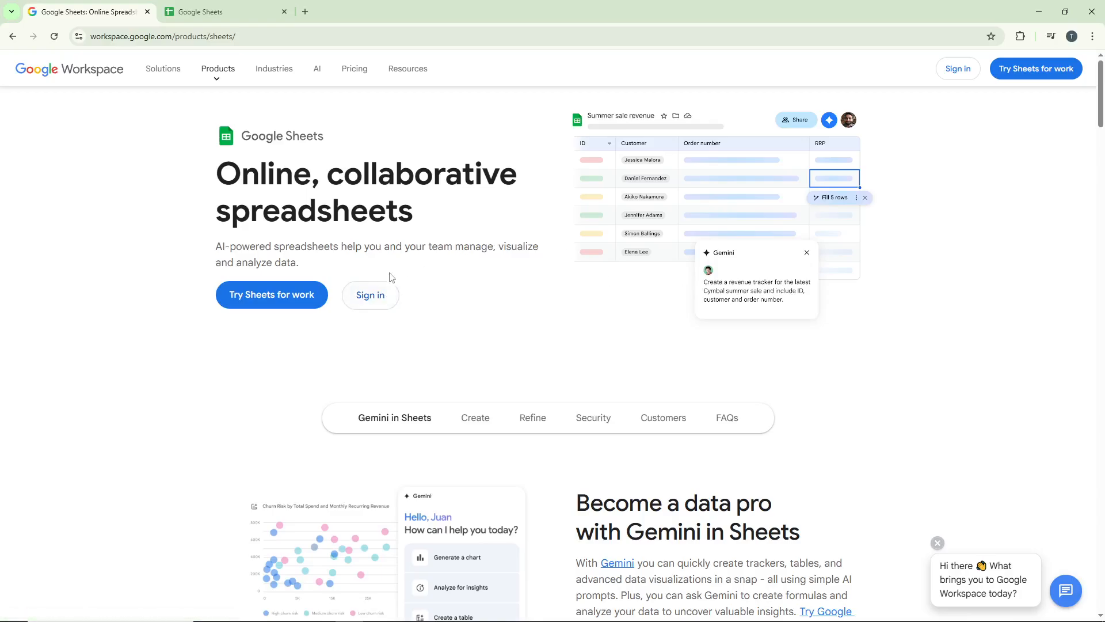
# Sign in to Google Sheets and open the Tutorial Labs Sample spreadsheet from today's files.
pyautogui.click(384, 294)
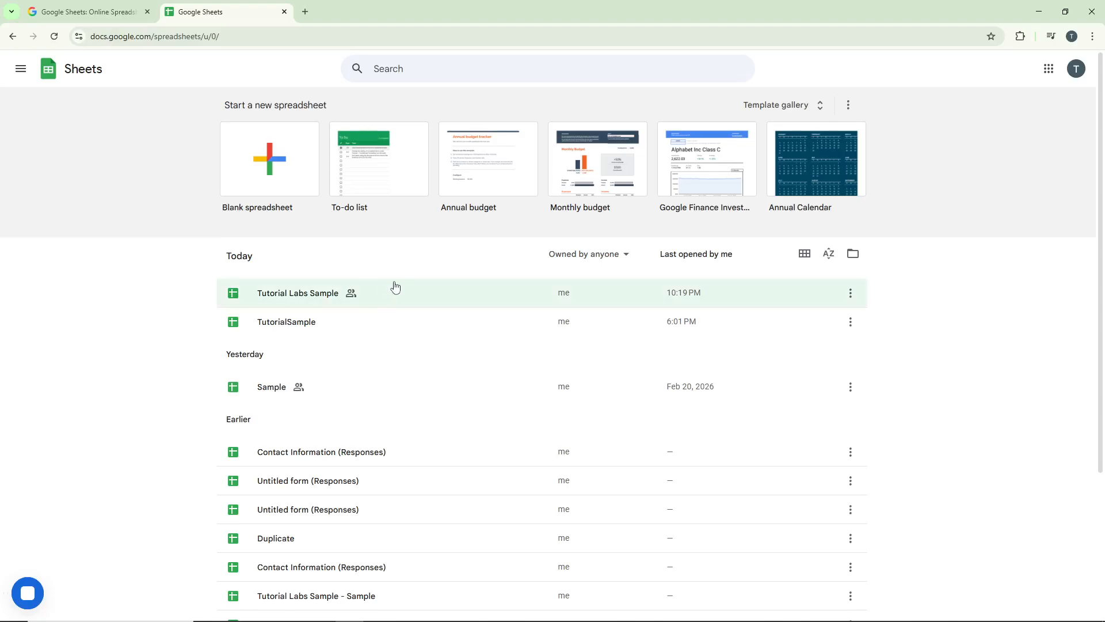
pyautogui.click(444, 302)
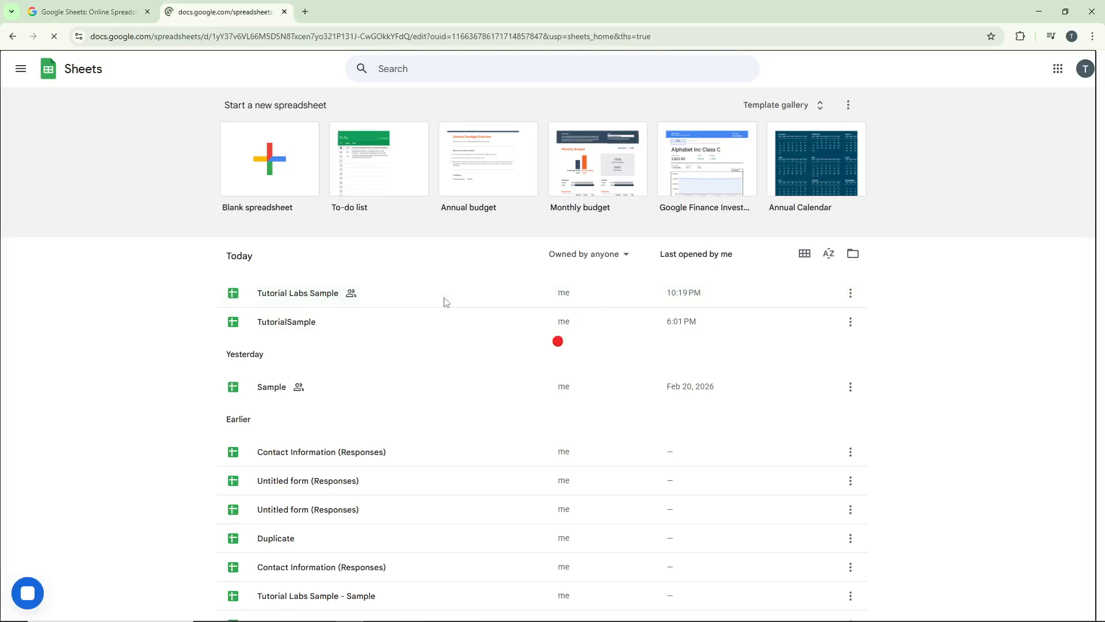
# Search the Google Workspace Marketplace for "foxy label" and open the Foxy Labels add-on page.
pyautogui.click(256, 80)
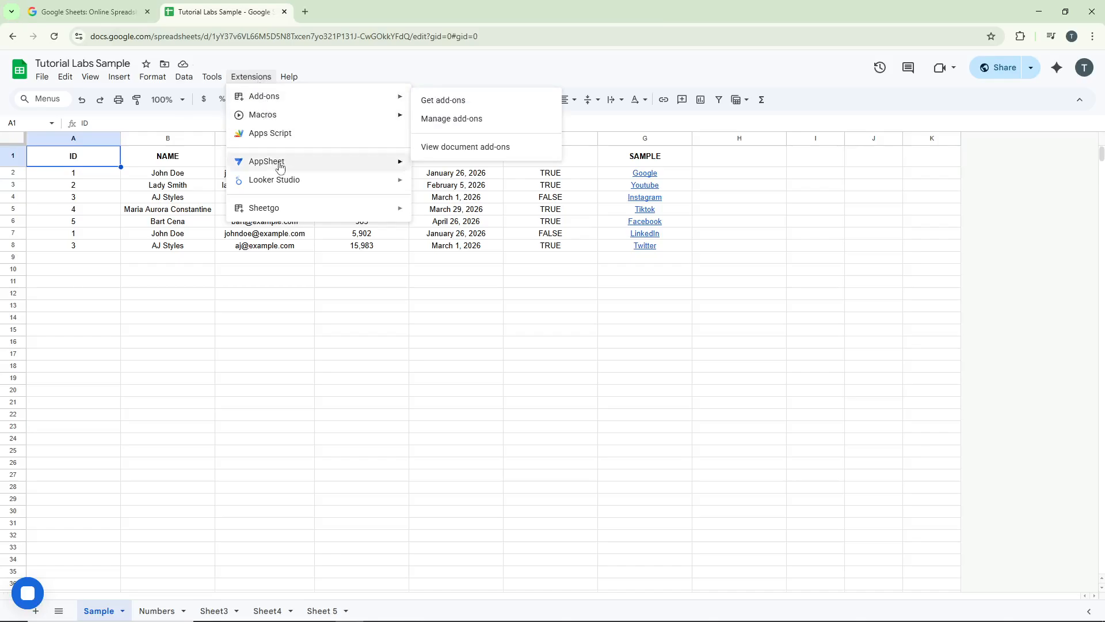
pyautogui.moveTo(378, 104)
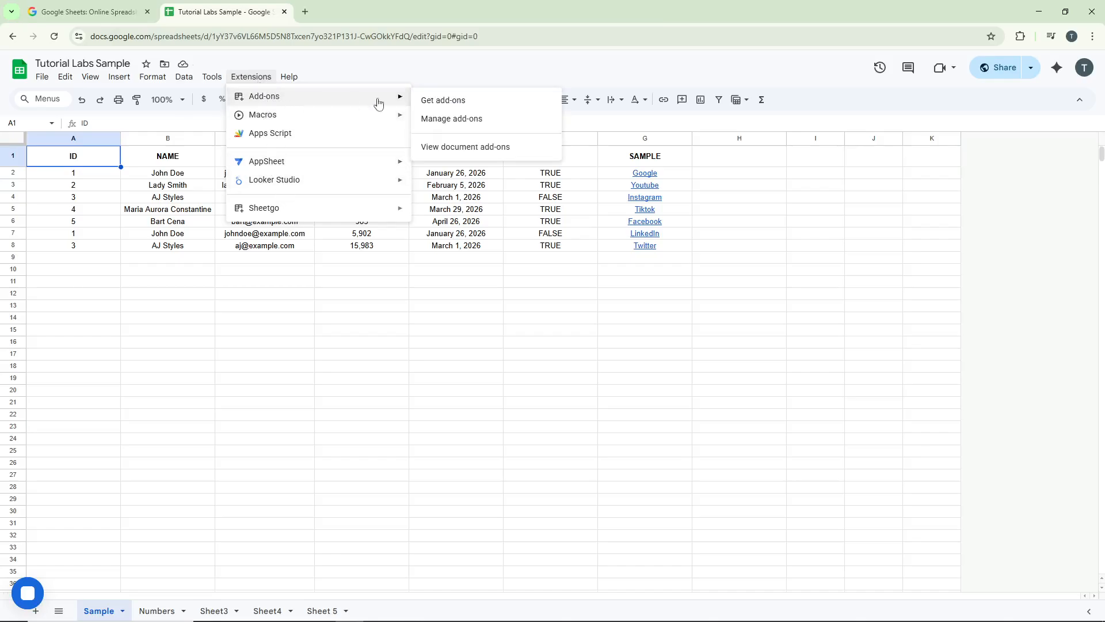
pyautogui.click(445, 103)
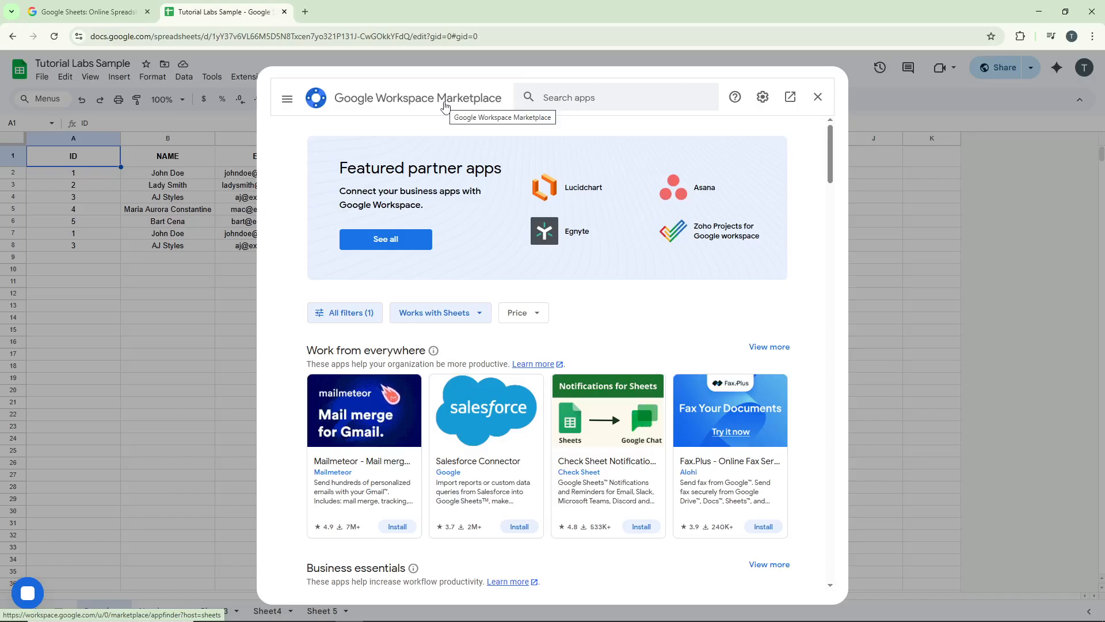
pyautogui.click(624, 98)
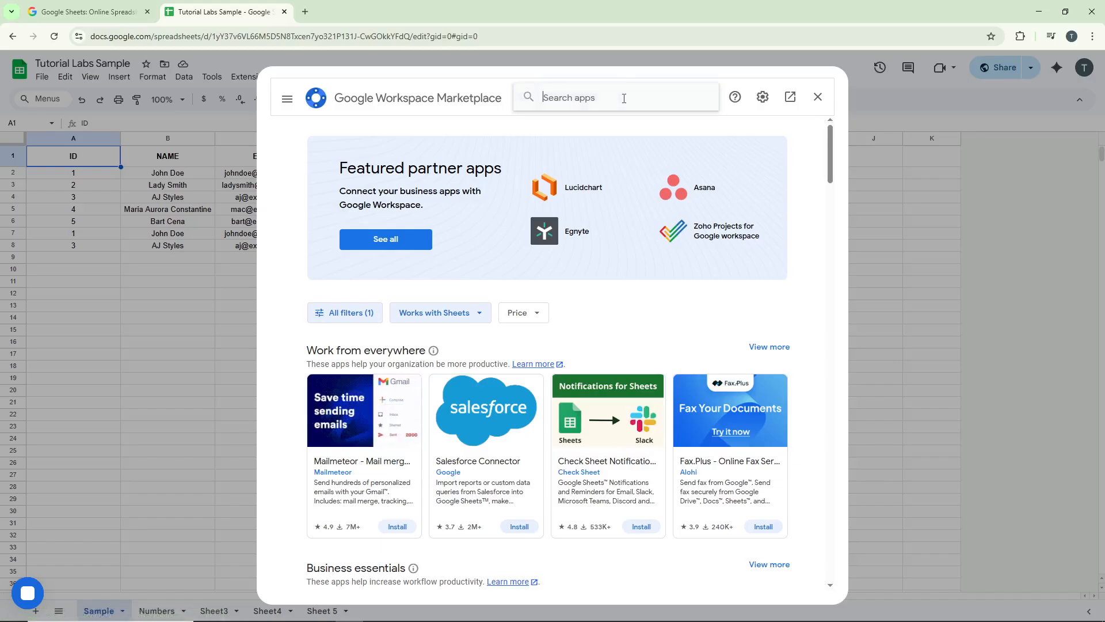
pyautogui.write('foxy label')
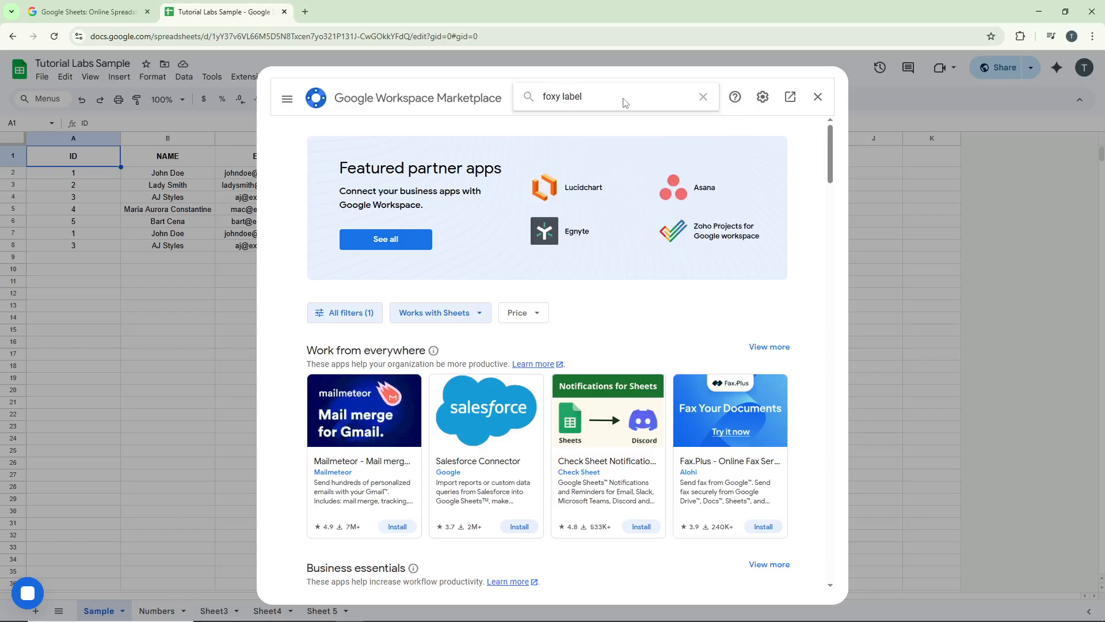
pyautogui.press('Return')
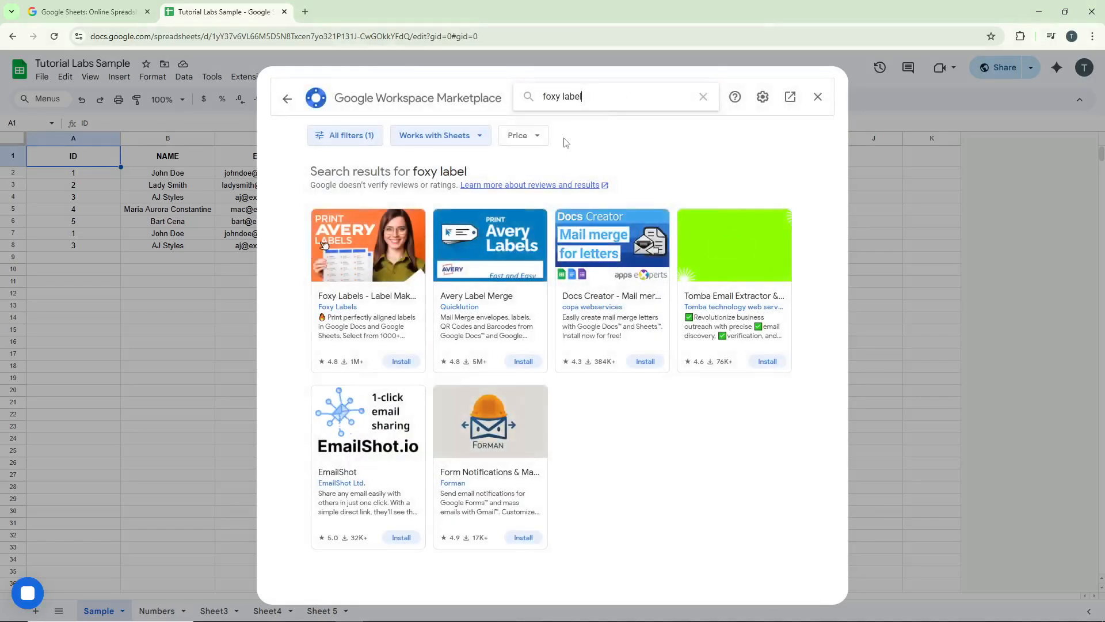
pyautogui.click(380, 259)
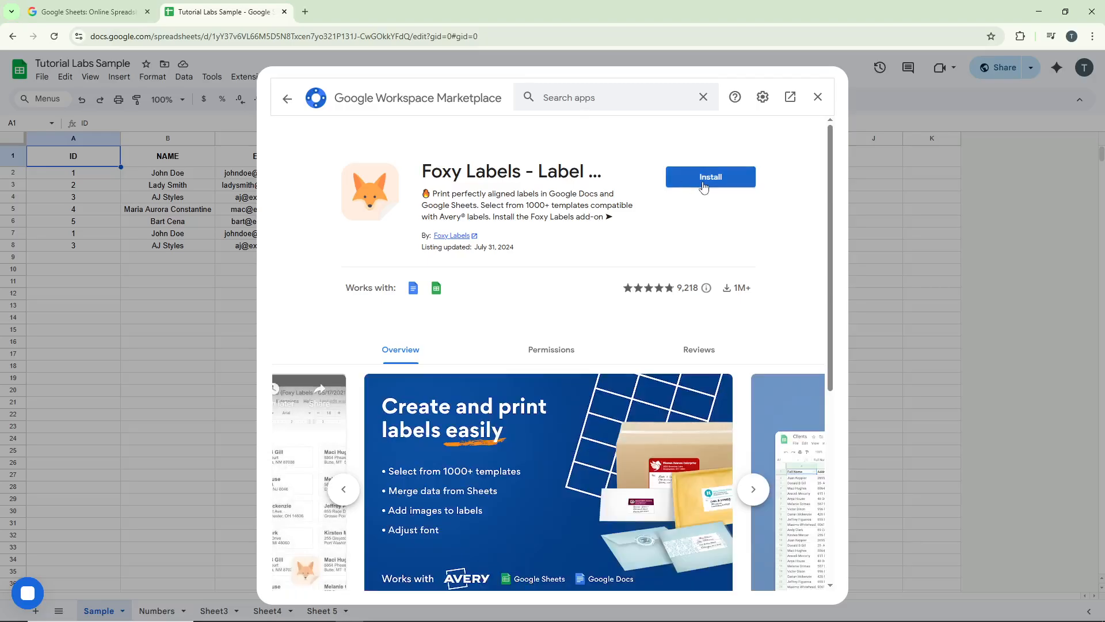
# Install the Foxy Labels add-on, granting it all requested account permissions, and return to the spreadsheet.
pyautogui.click(704, 183)
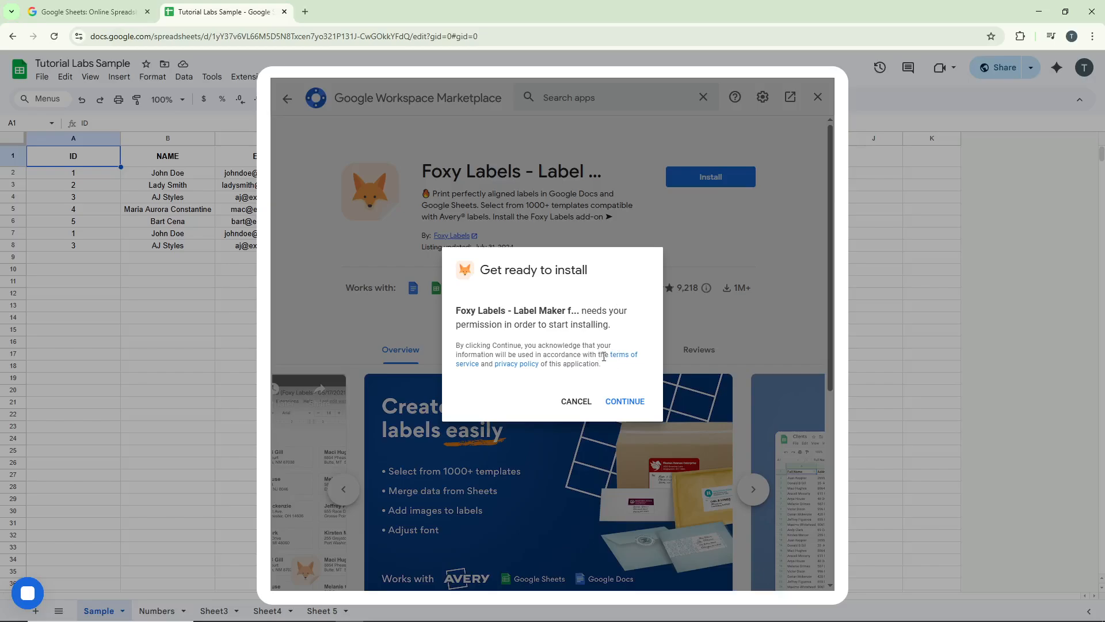
pyautogui.click(632, 400)
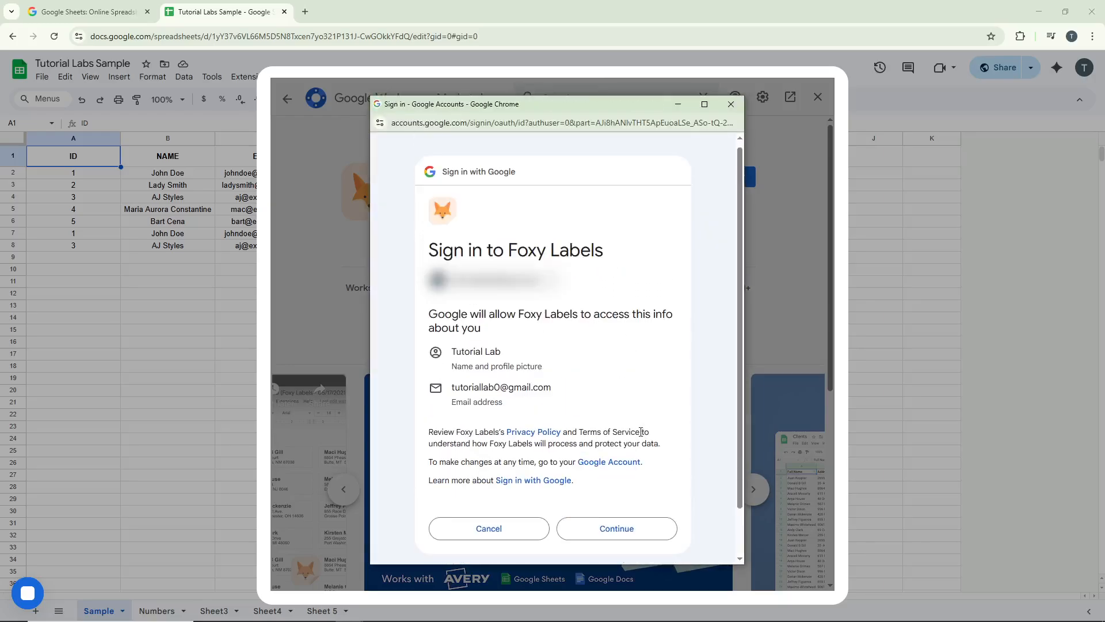
pyautogui.click(627, 525)
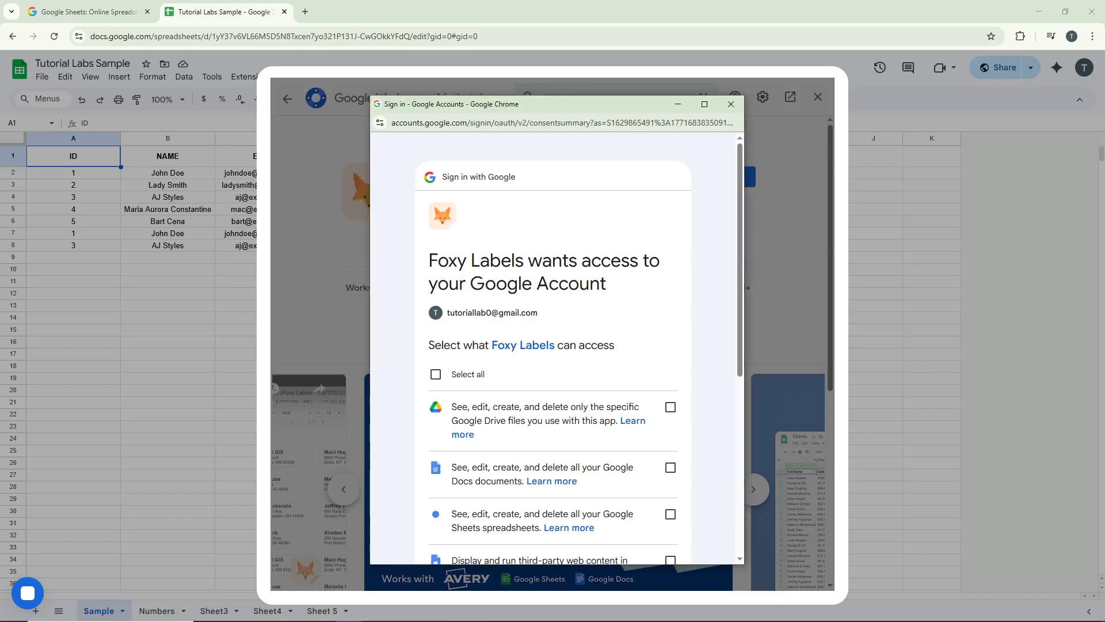
pyautogui.click(457, 378)
pyautogui.scroll(-6, 576, 432)
pyautogui.click(629, 479)
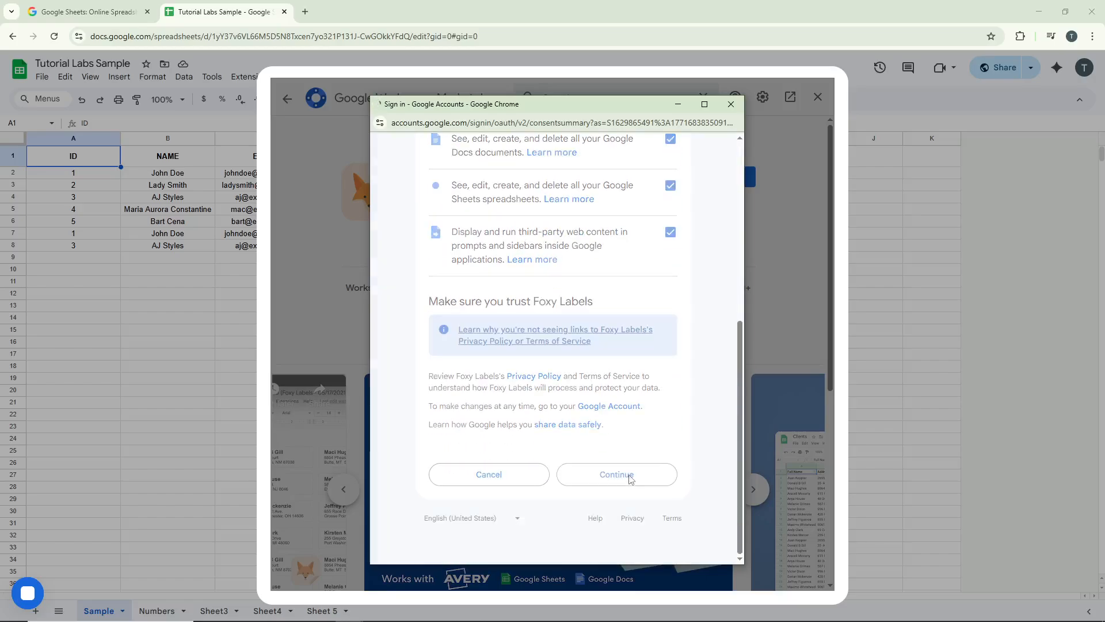
pyautogui.click(624, 402)
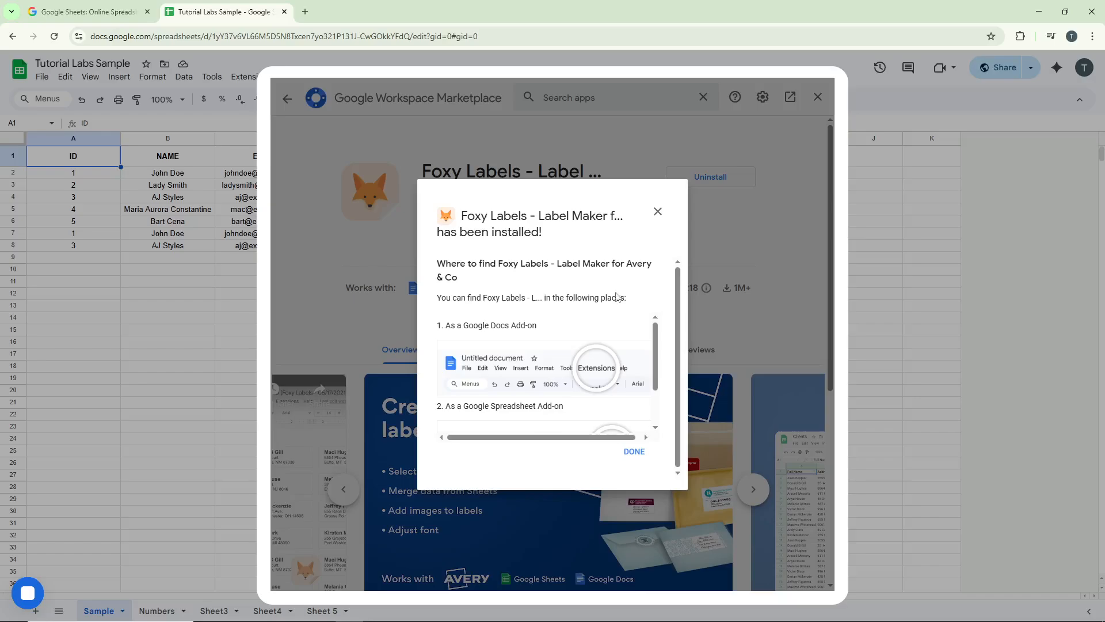
pyautogui.click(658, 211)
pyautogui.click(818, 96)
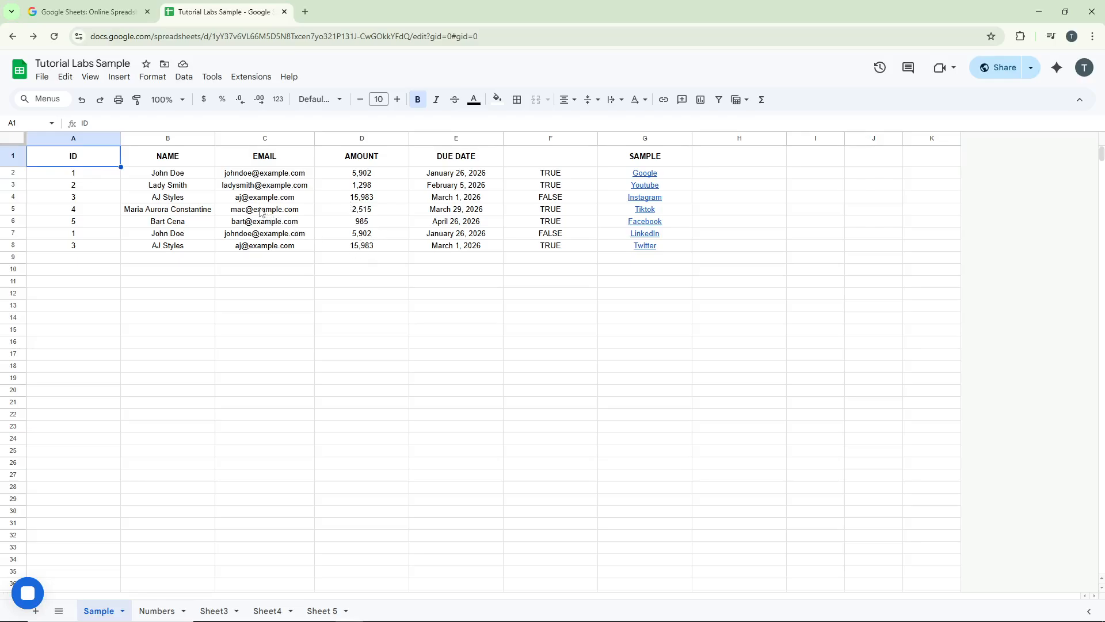
# Start creating labels from the Sample sheet with the Foxy Labels add-on.
pyautogui.click(249, 79)
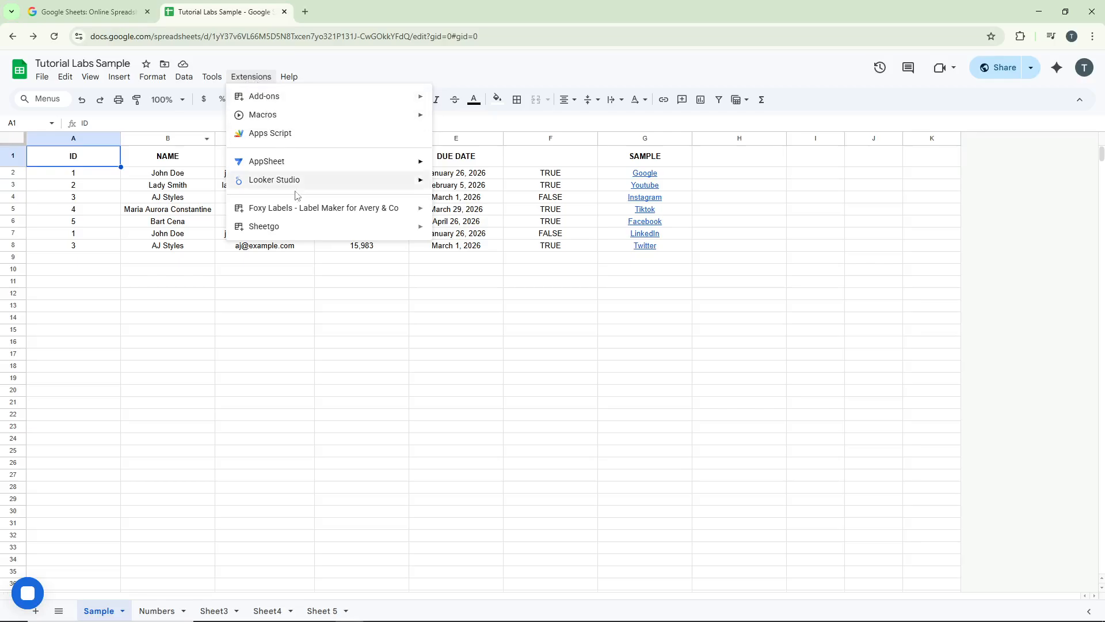
pyautogui.moveTo(313, 213)
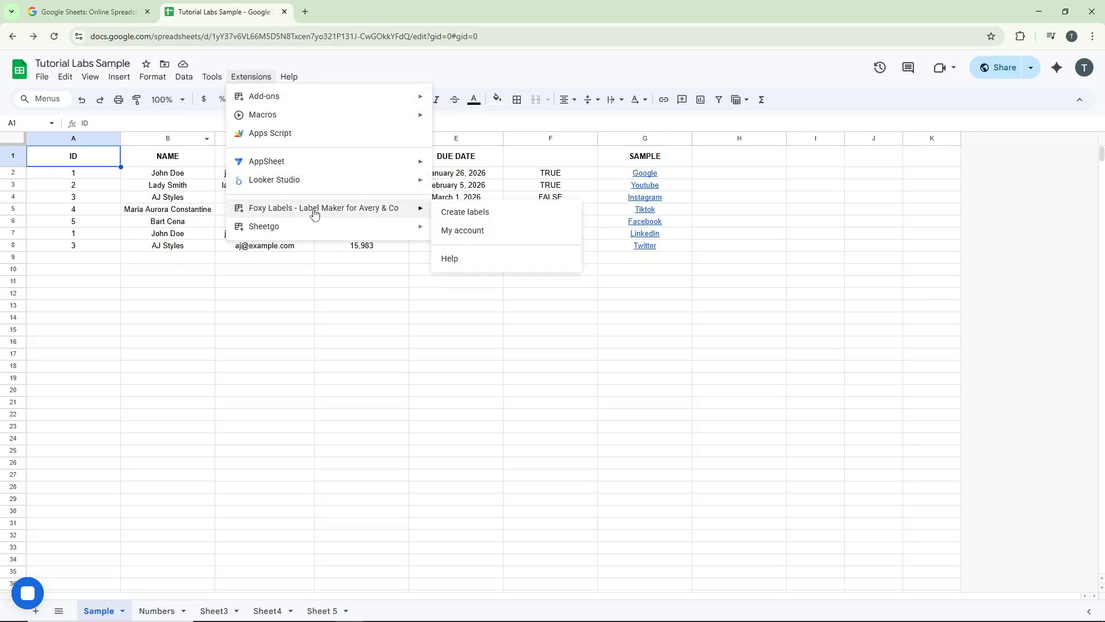
pyautogui.click(467, 217)
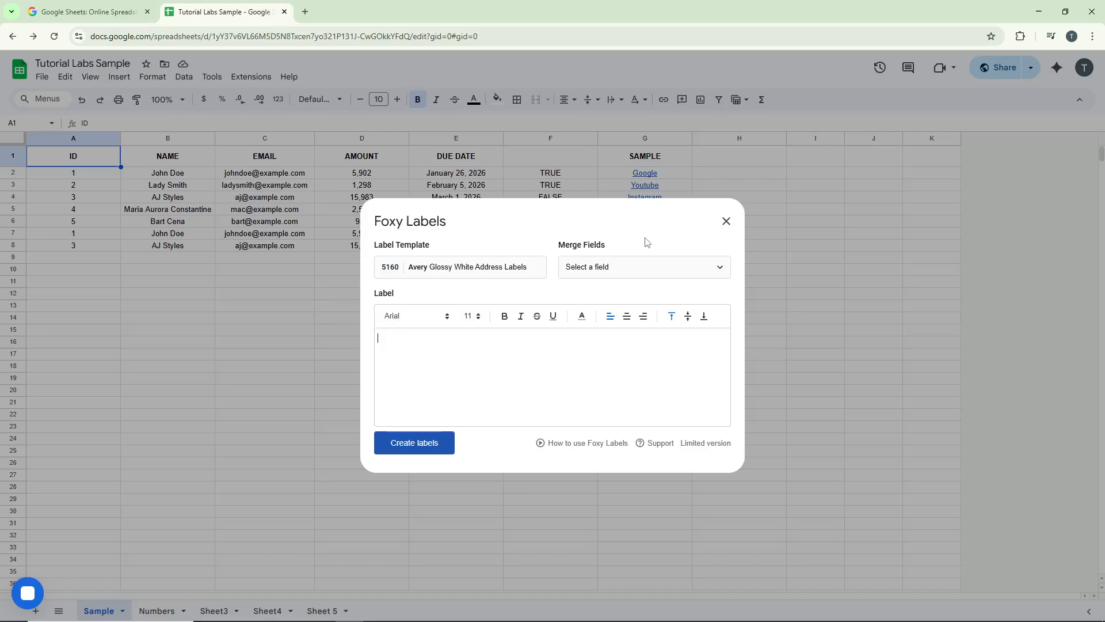
# Browse the available Foxy Labels label templates and leave the template list without applying one.
pyautogui.click(463, 267)
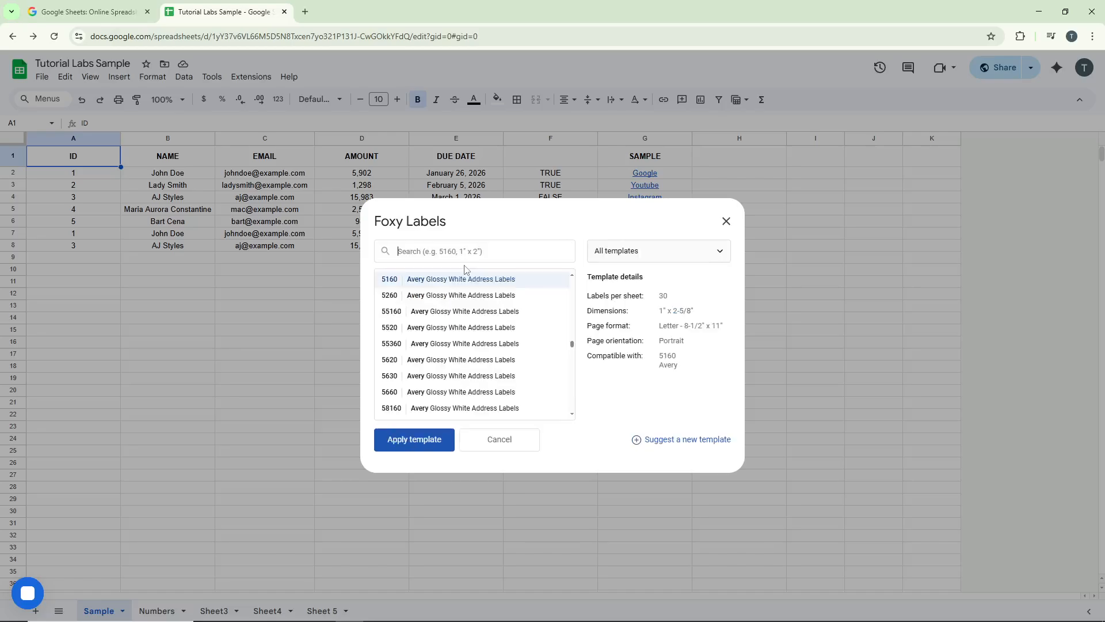
pyautogui.scroll(5, 490, 348)
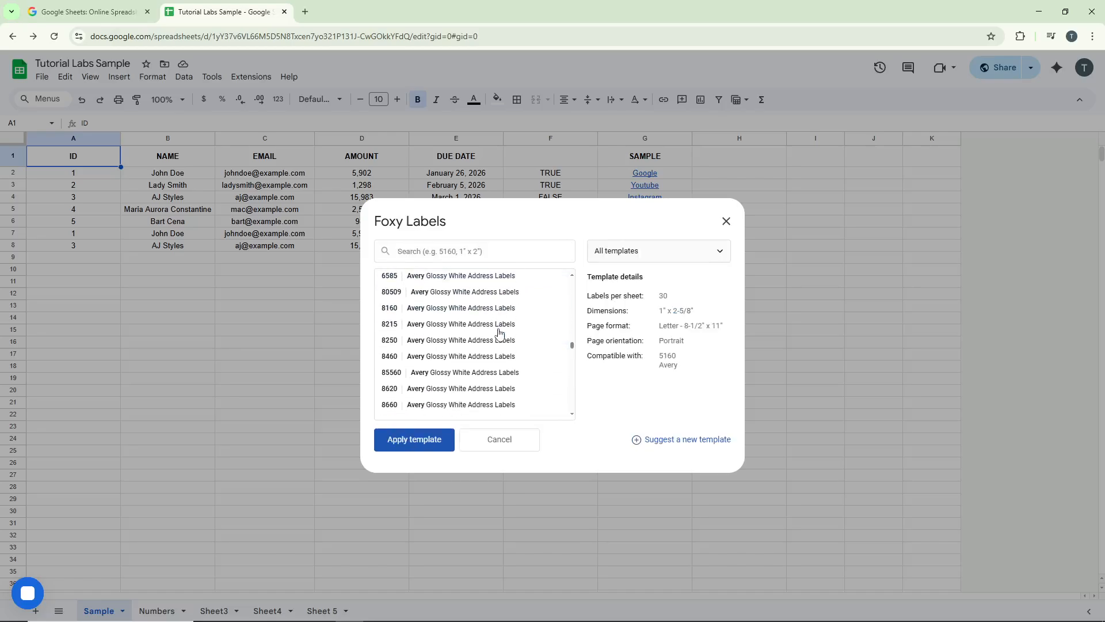
pyautogui.scroll(-5, 495, 345)
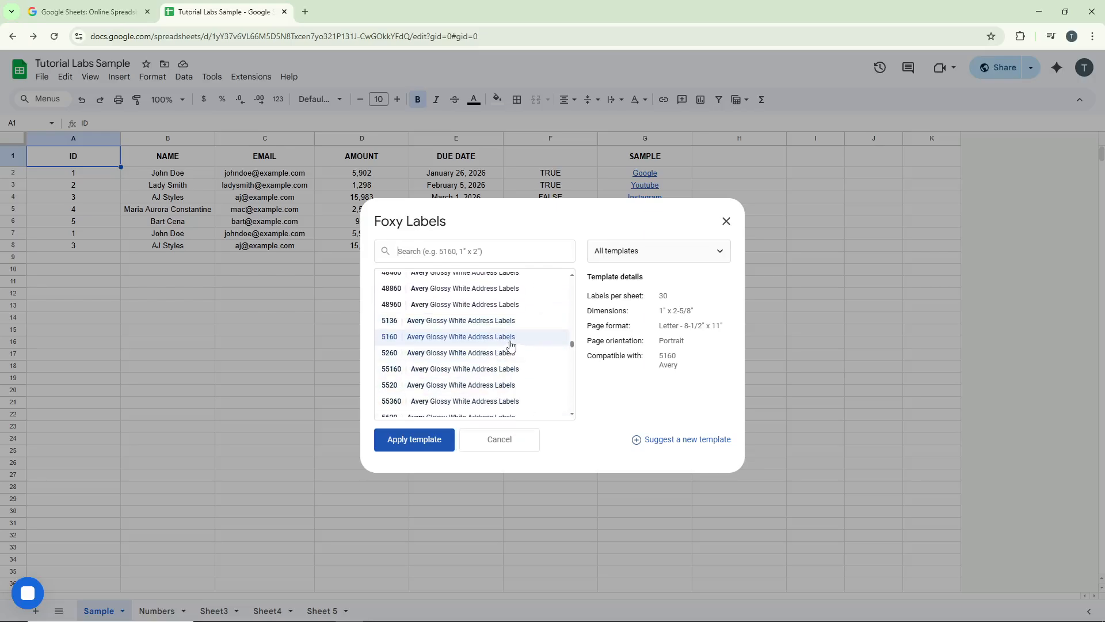
pyautogui.click(512, 454)
# Add the ID, NAME and EMAIL merge fields to the label in that order.
pyautogui.click(638, 273)
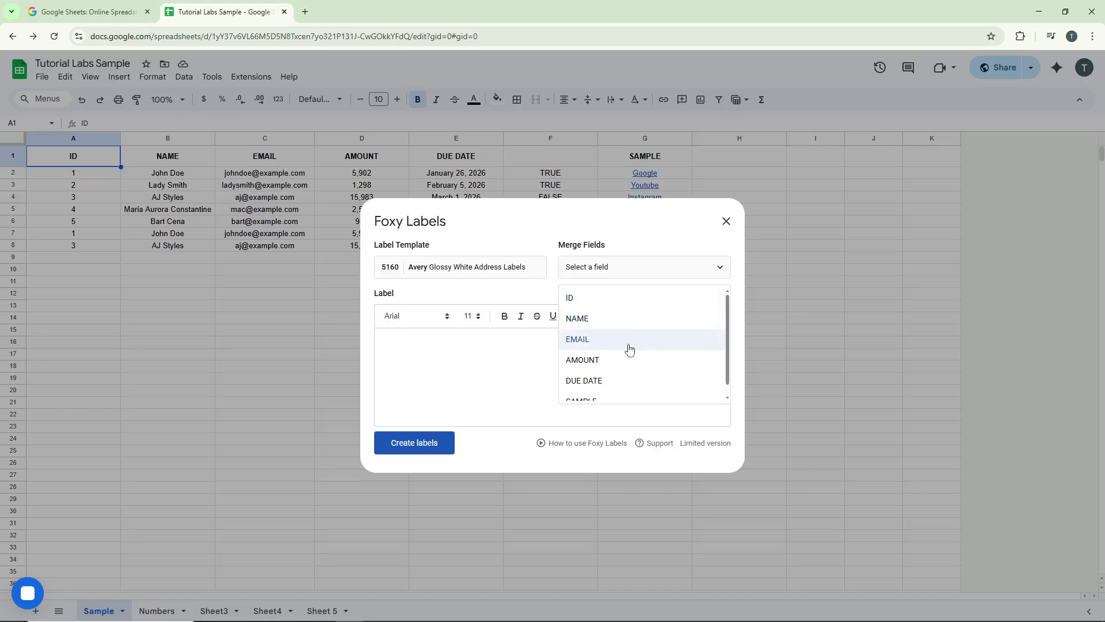
pyautogui.click(627, 307)
pyautogui.click(621, 273)
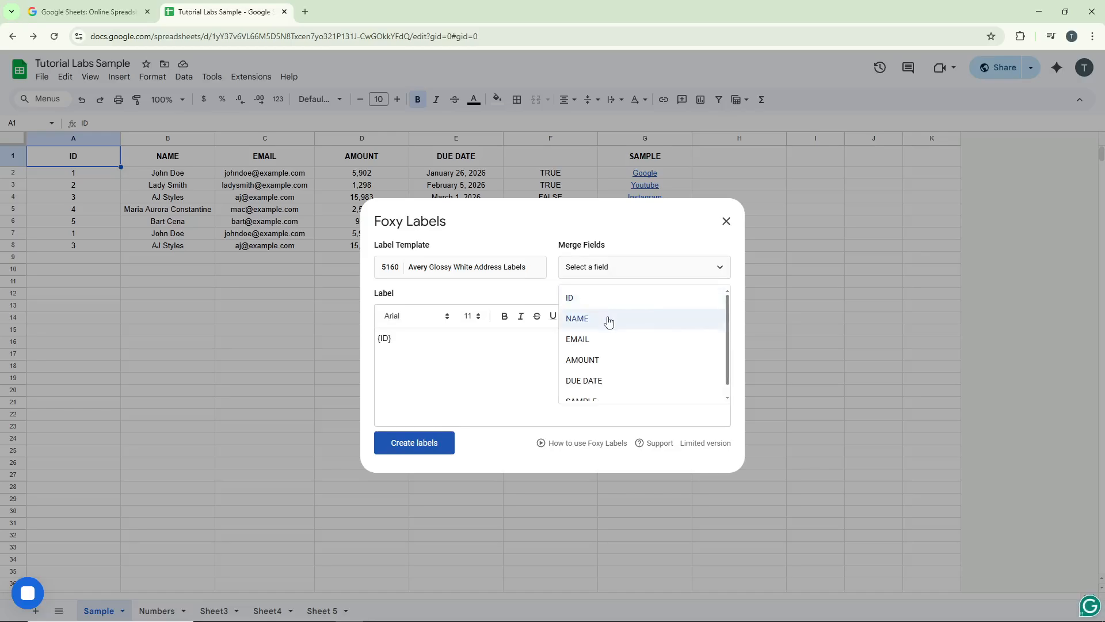
pyautogui.click(612, 319)
pyautogui.click(625, 268)
pyautogui.click(614, 340)
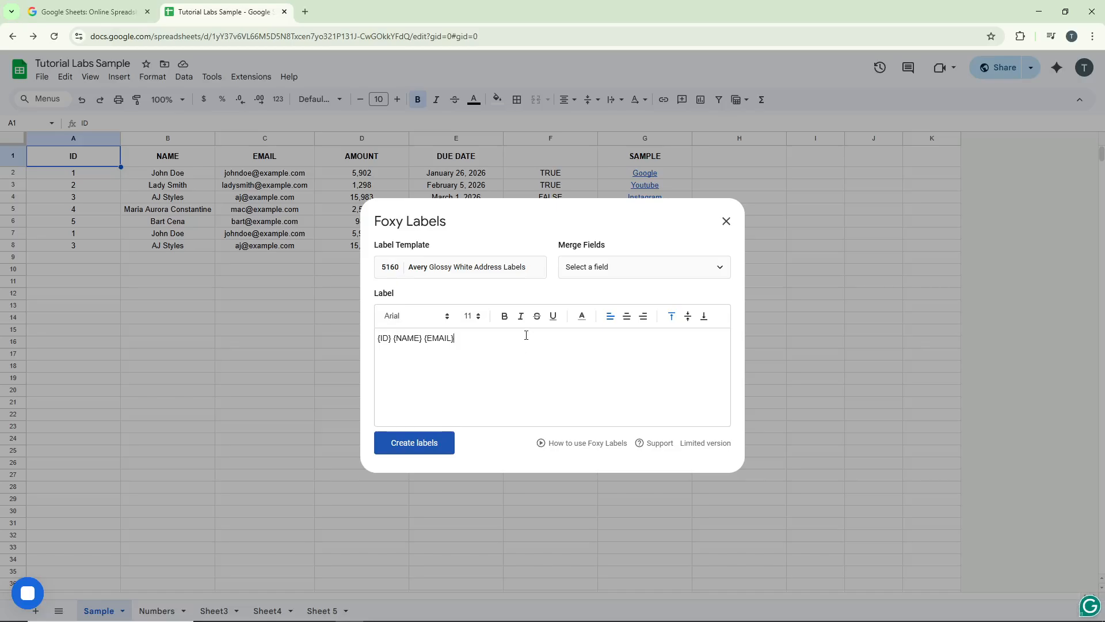
# Create the labels from the merge fields and open the generated labels document.
pyautogui.click(431, 441)
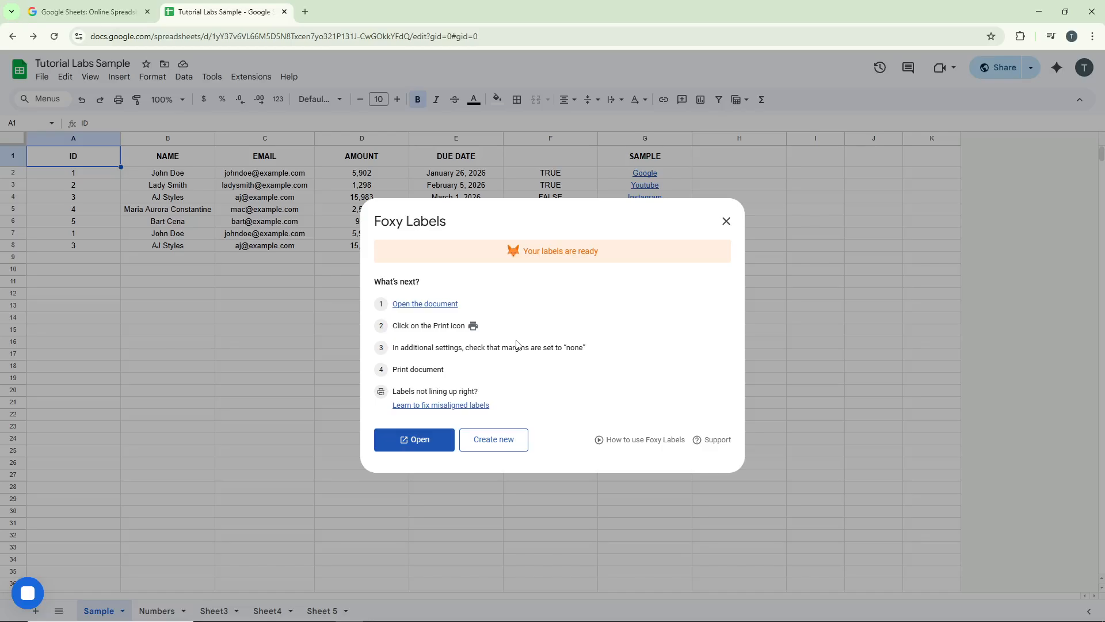
pyautogui.click(424, 443)
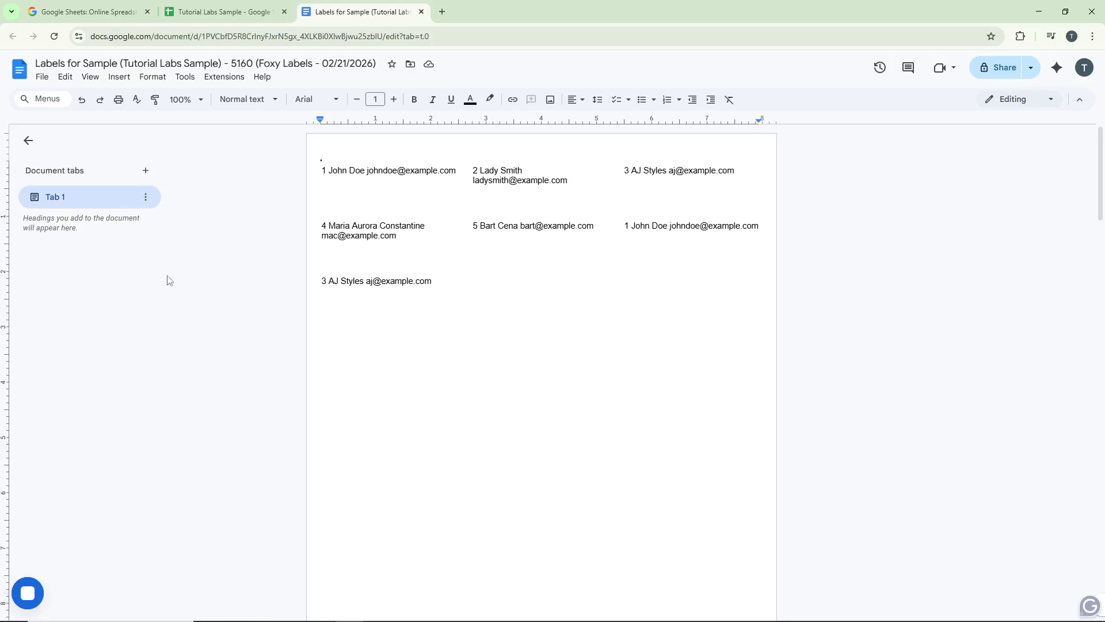
# Open the print preview and settings for the generated labels document.
pyautogui.click(40, 79)
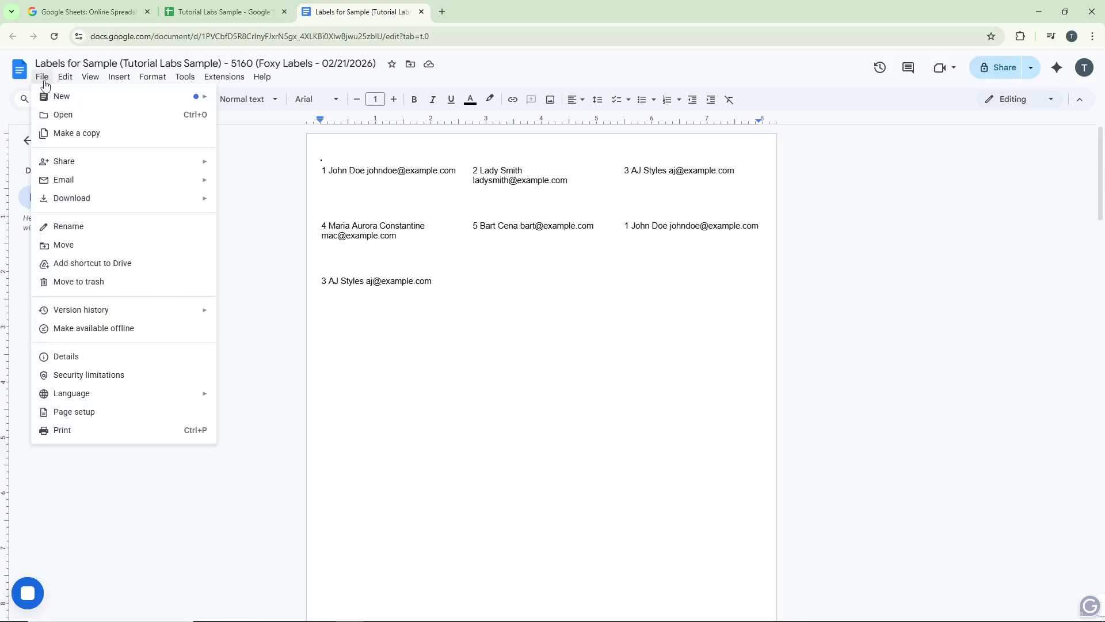
pyautogui.click(99, 433)
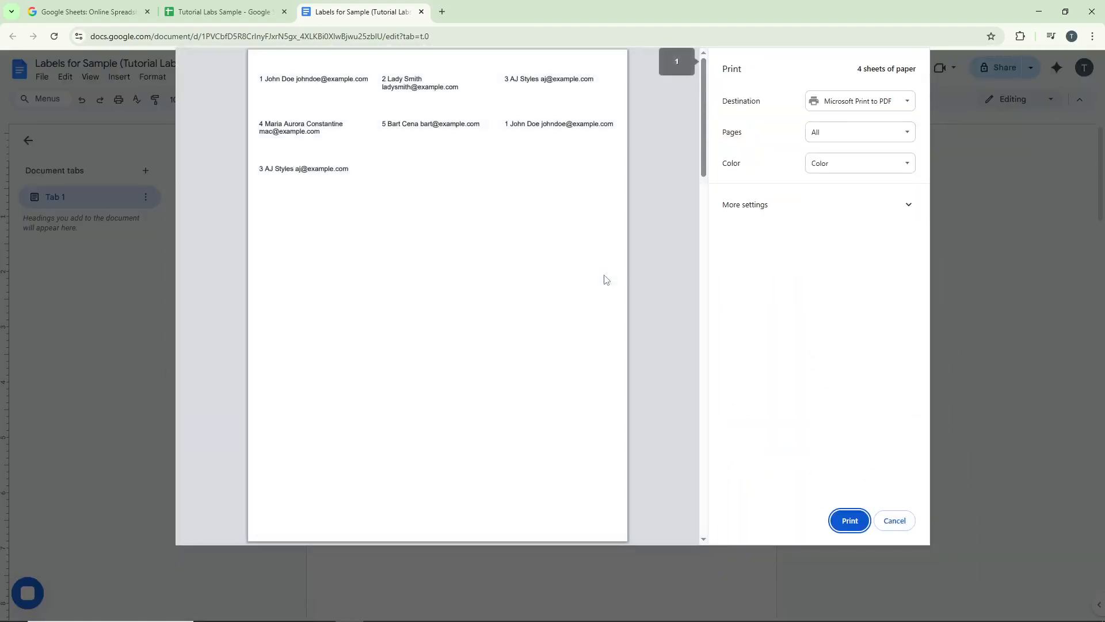